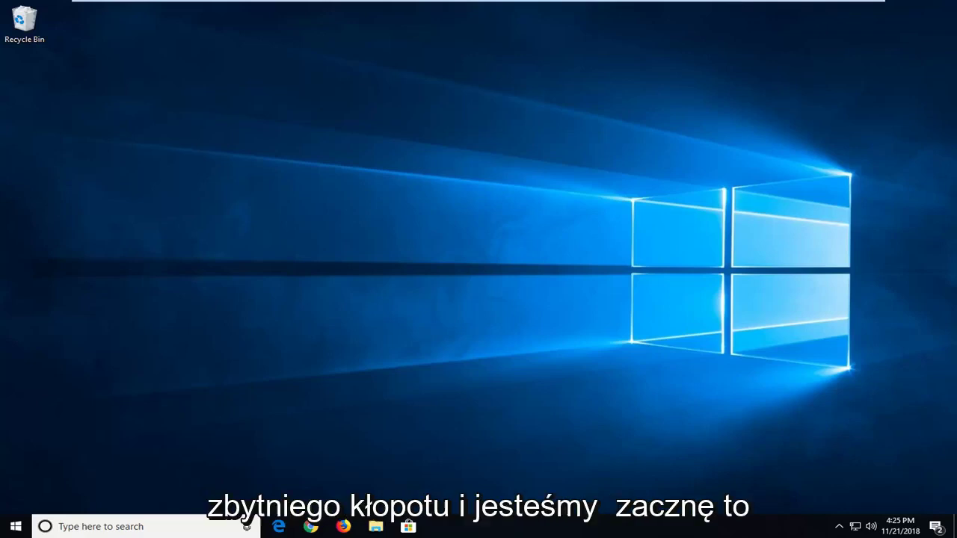
Search the Start menu for 'services'
click(15, 526)
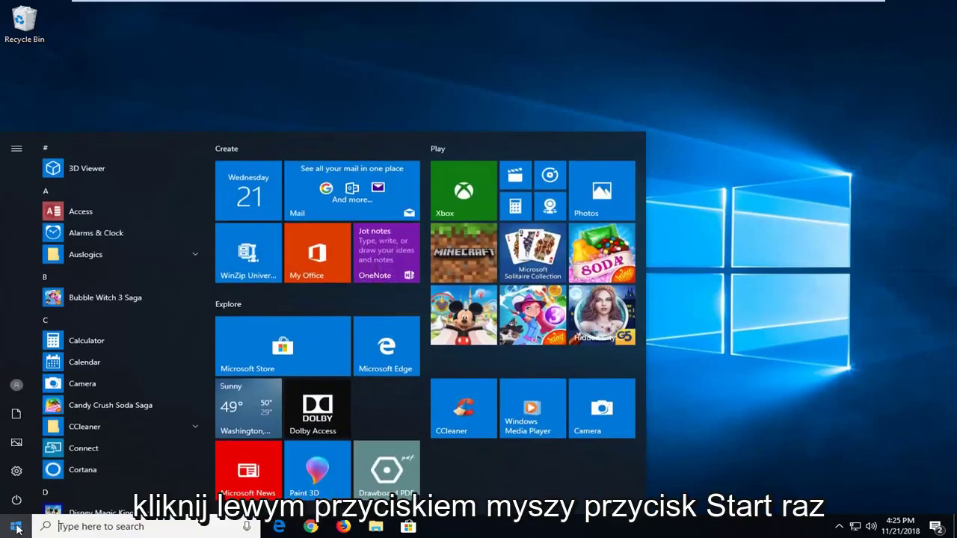
text(servic)
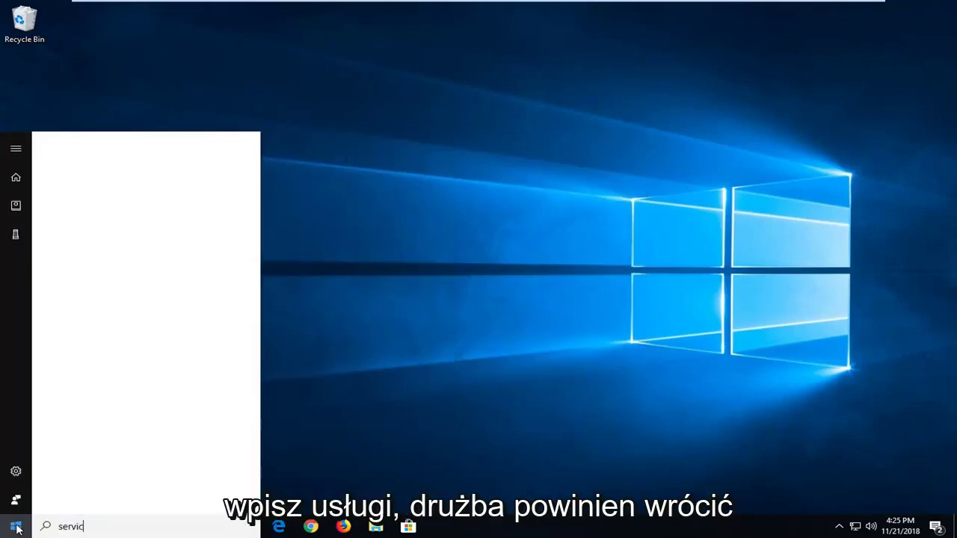
text(es)
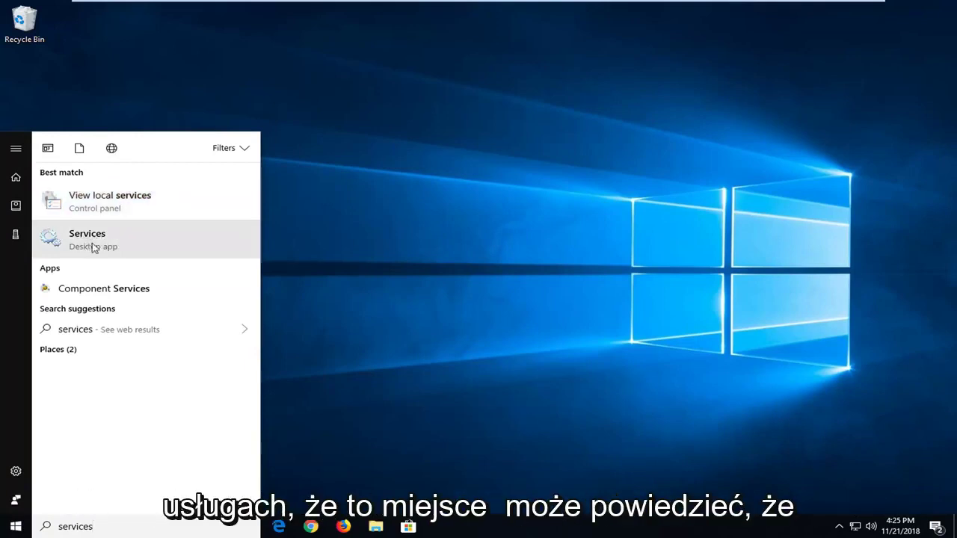
Launch Services and confirm DCOM Server Process Launcher is Automatic and Running, changing nothing
click(167, 249)
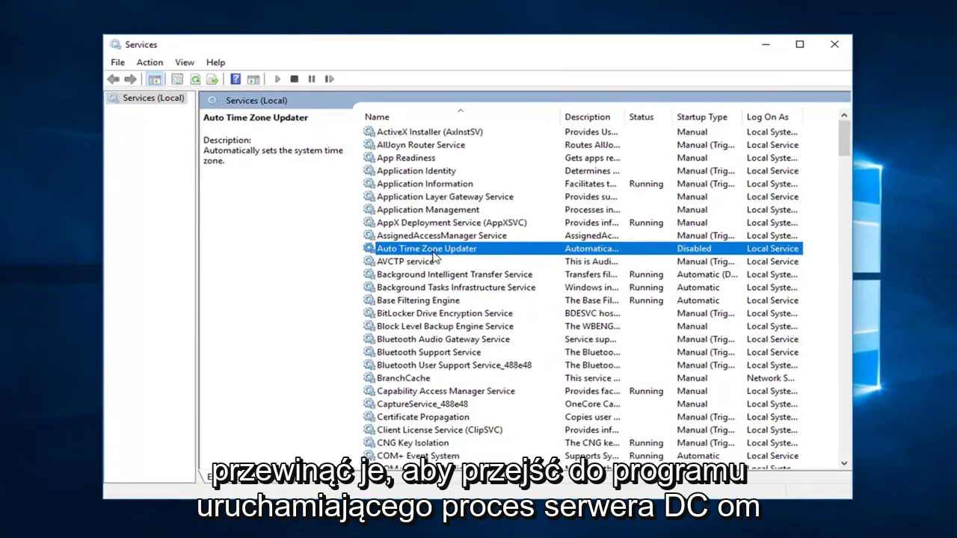
scroll(429, 269, down, 9)
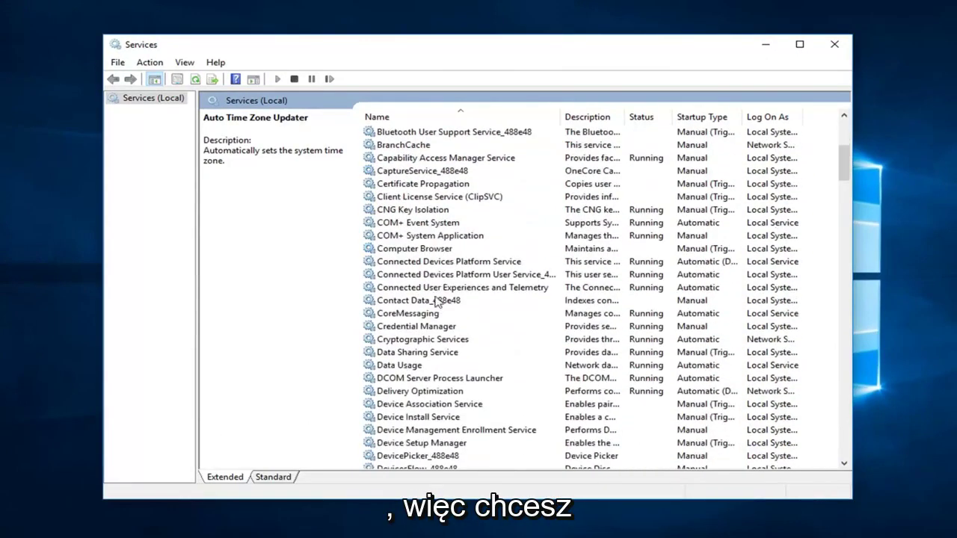
click(402, 269)
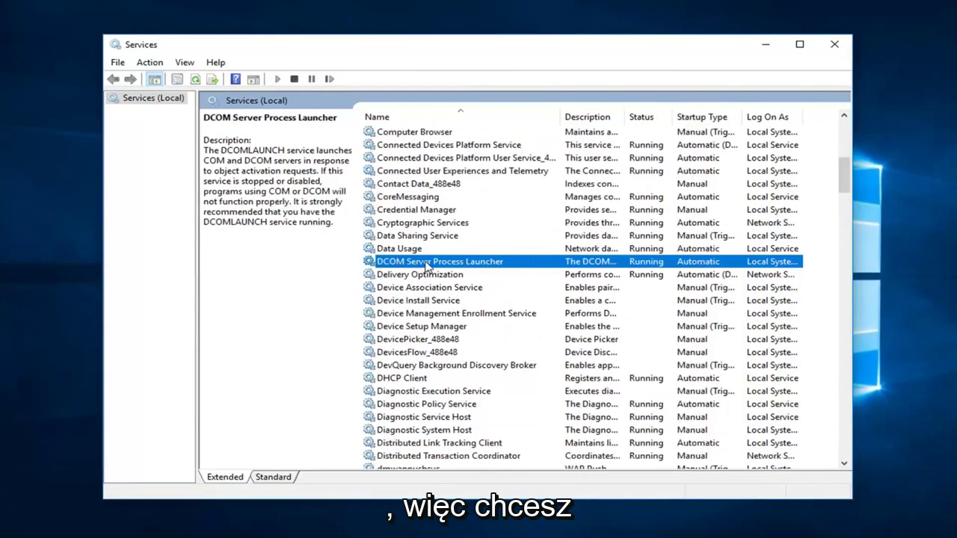
double_click(426, 263)
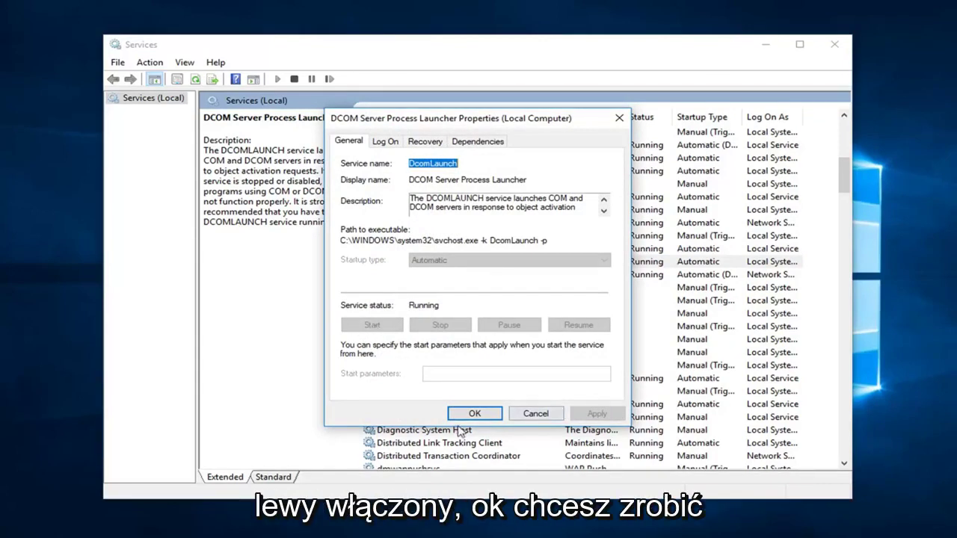
click(474, 412)
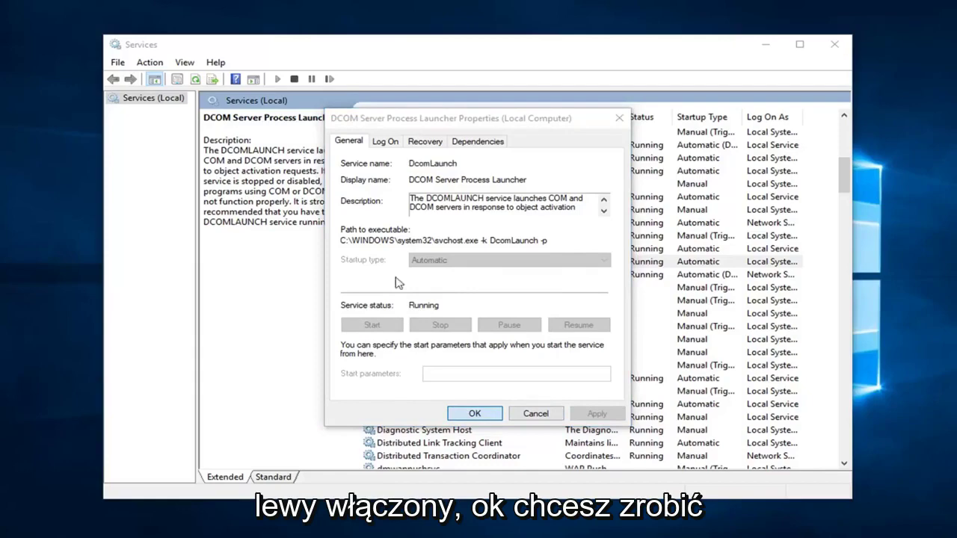
Inspect the Remote Procedure Call (RPC) service's properties and close them unchanged
scroll(413, 365, down, 15)
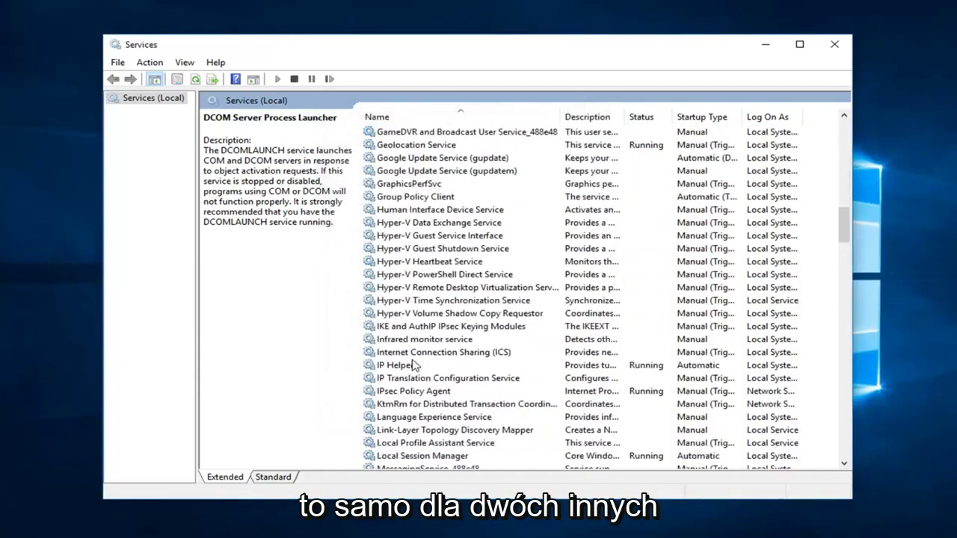
scroll(413, 365, down, 20)
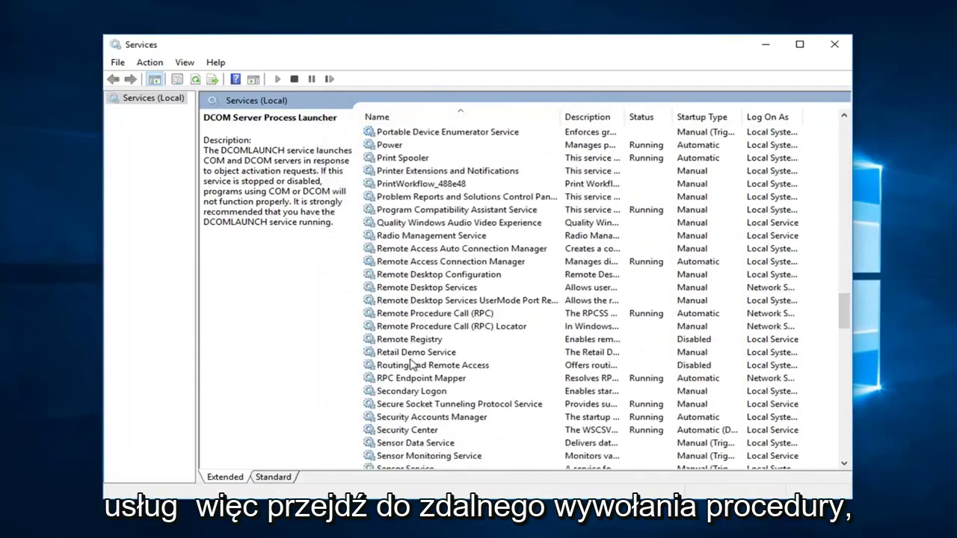
click(416, 315)
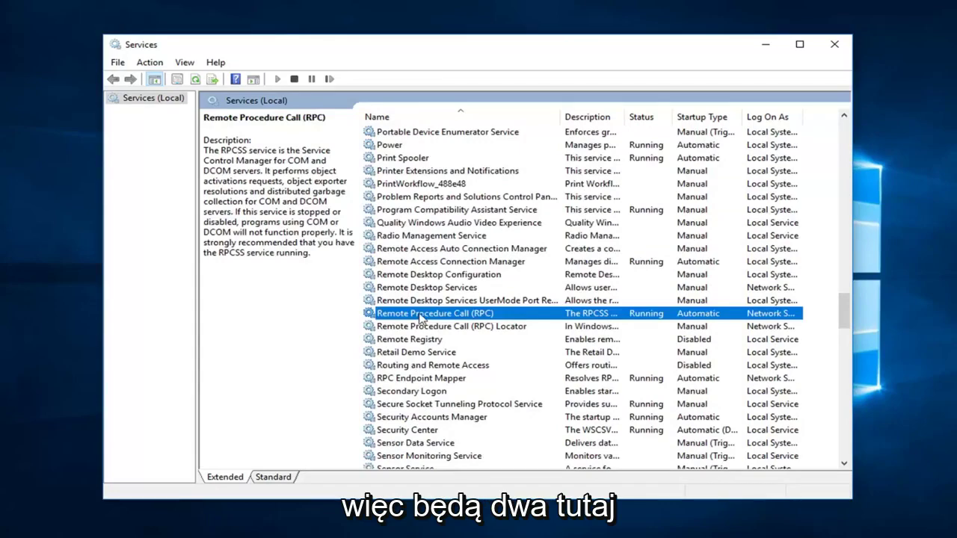
click(462, 331)
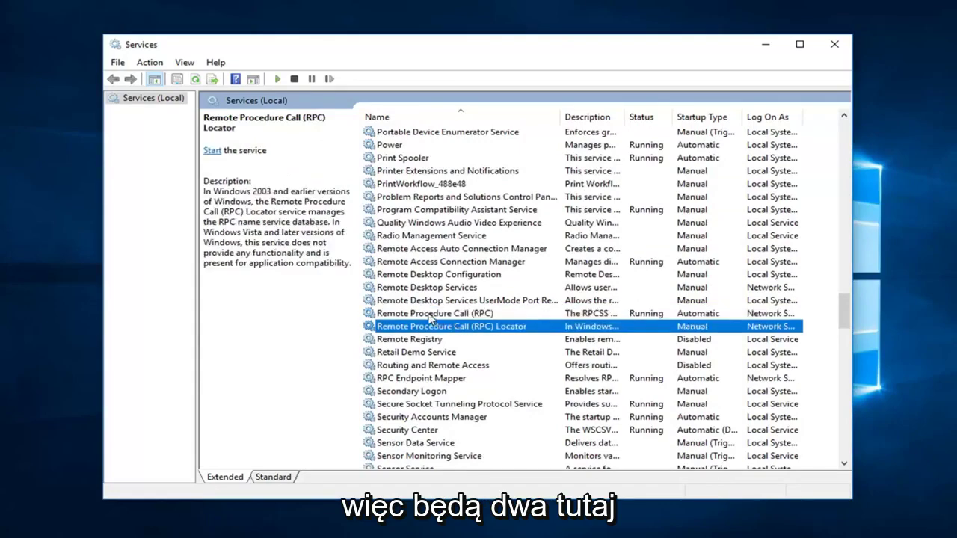
double_click(430, 315)
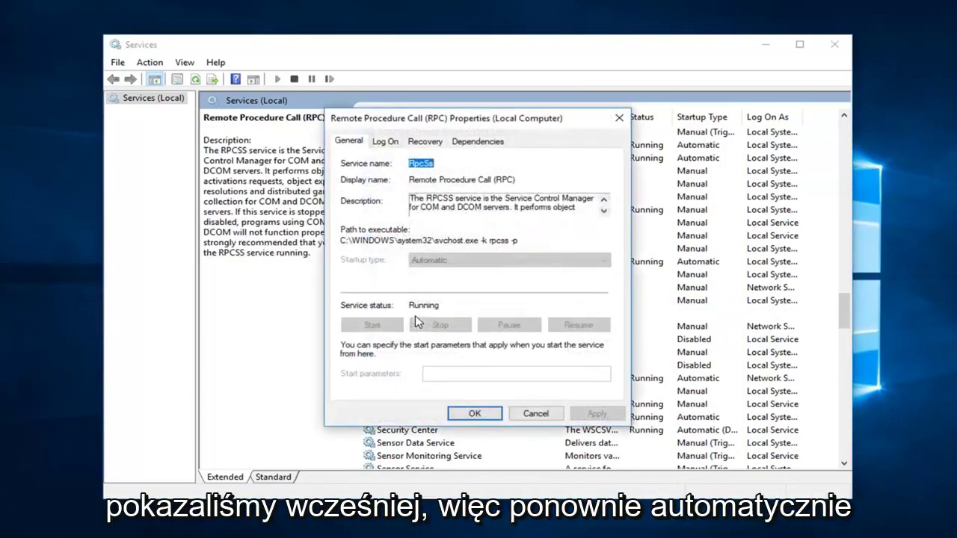
click(492, 421)
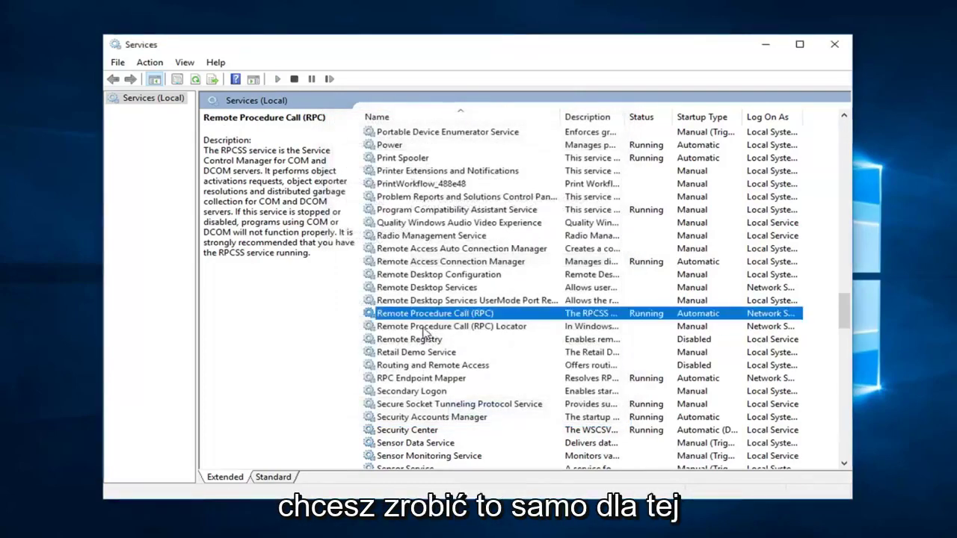
Set RPC Locator's startup type to Automatic, start it, and apply the change
double_click(423, 328)
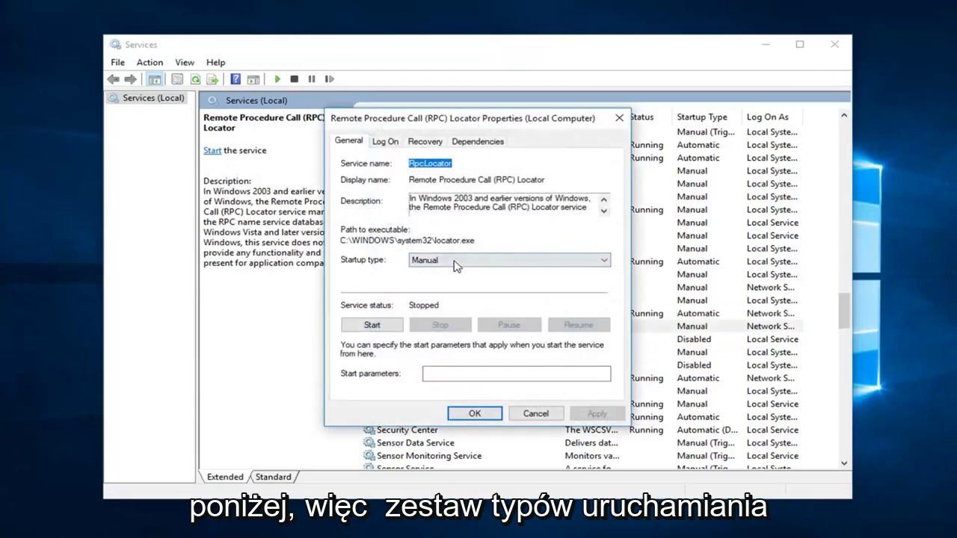
click(456, 260)
click(437, 278)
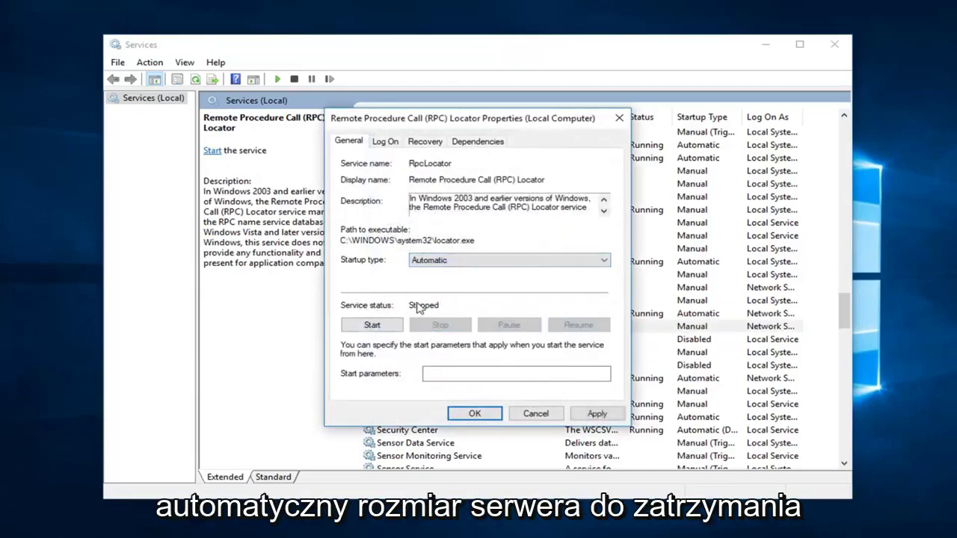
click(385, 329)
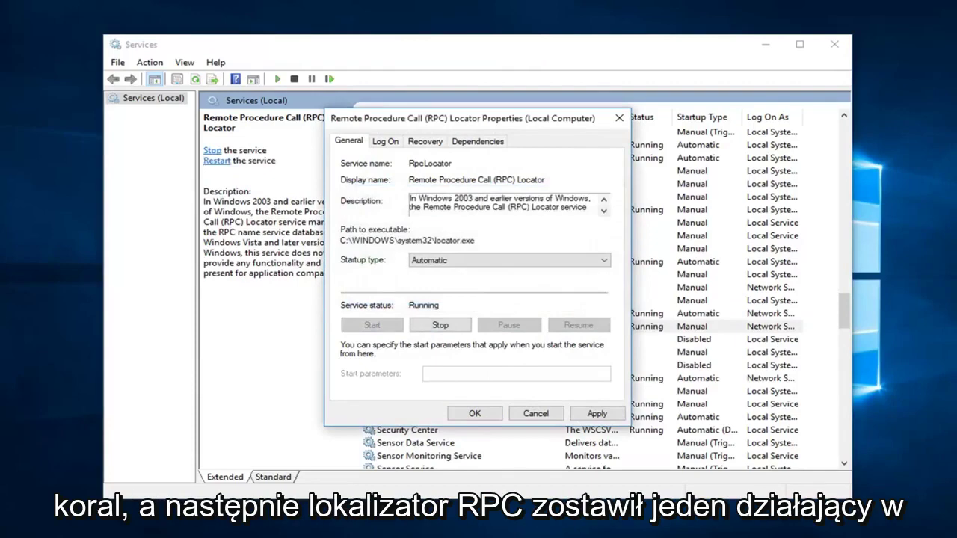
click(591, 413)
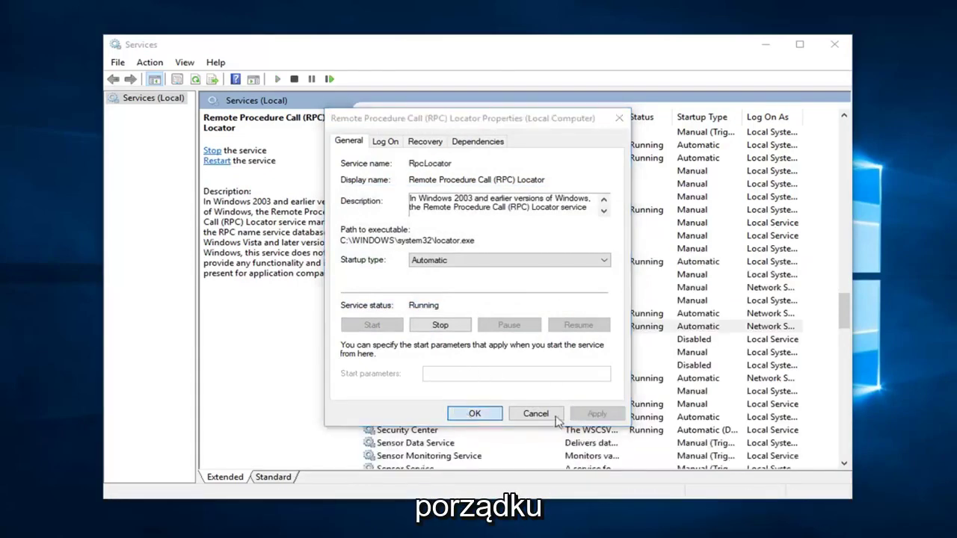
key(Return)
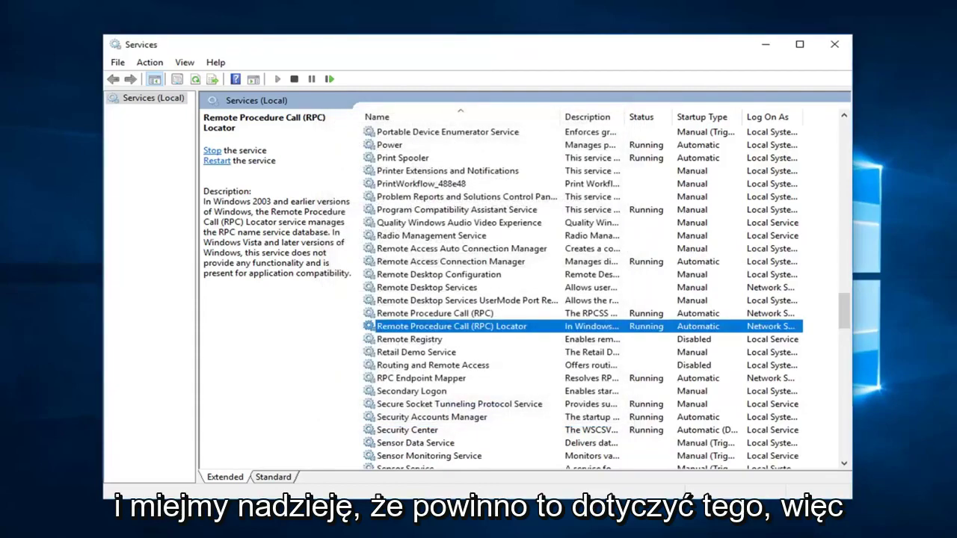
Close Services and search the Start menu for 'control panel'
click(834, 45)
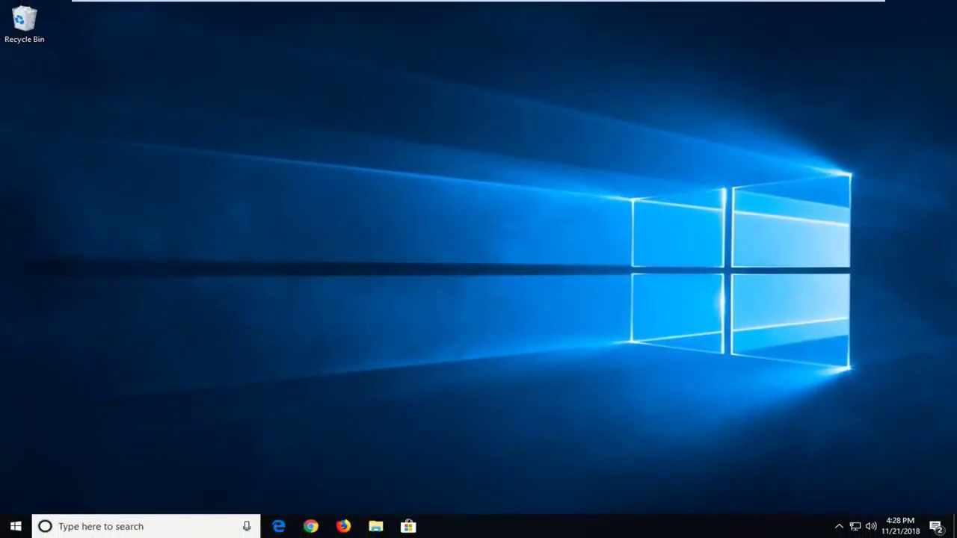
click(16, 526)
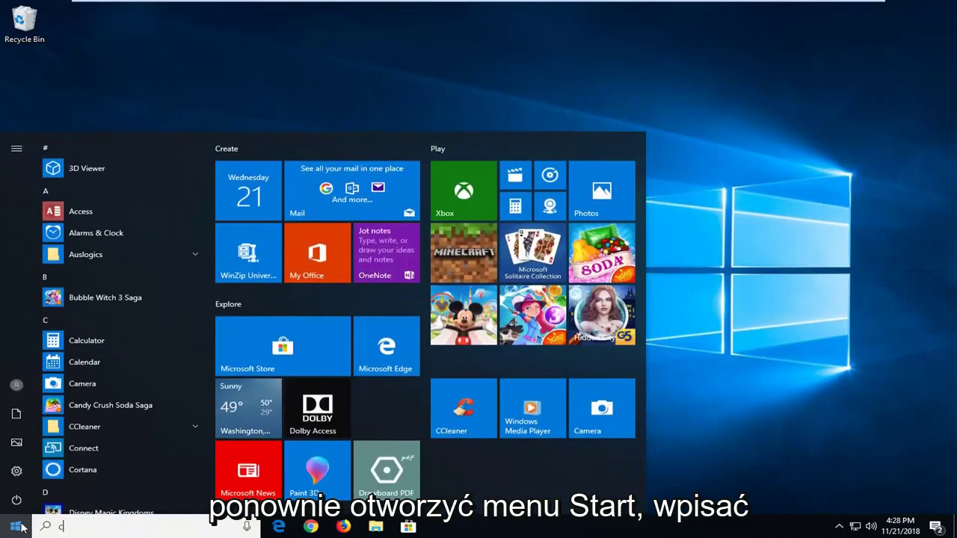
text(control panel)
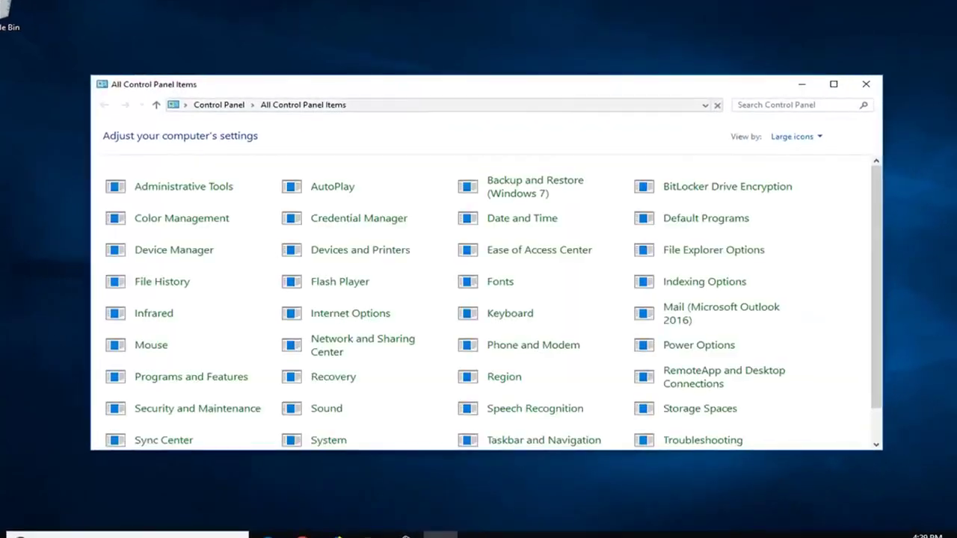
Switch Control Panel to Category view and open System and Security's firewall allowed apps list
click(800, 128)
click(822, 149)
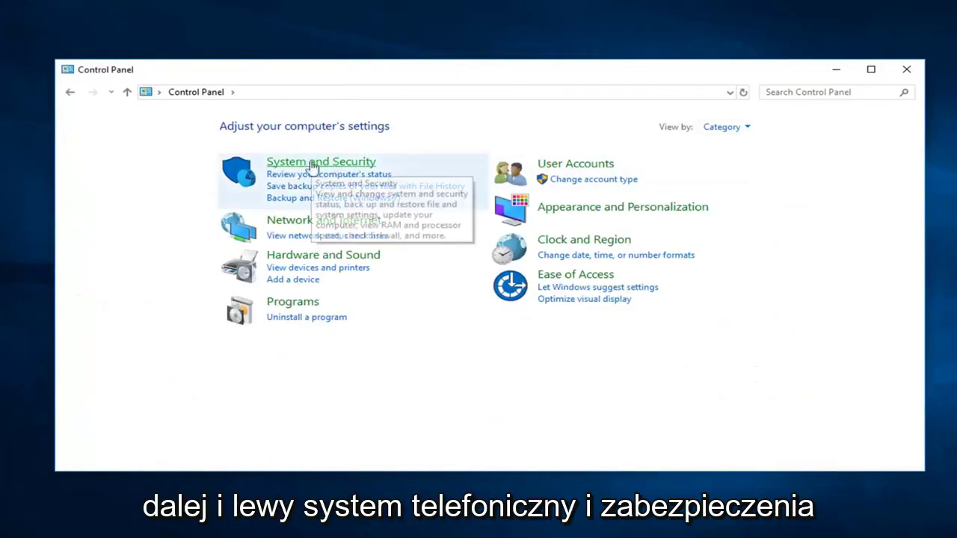
click(325, 166)
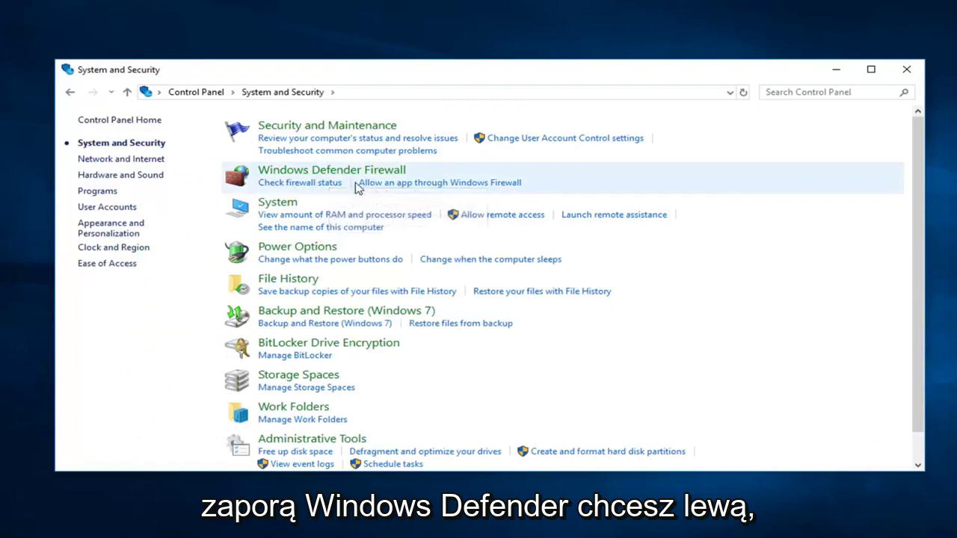
click(496, 182)
Tick Remote Assistance's Public box in the allowed apps list, save with OK, and close the window
click(662, 158)
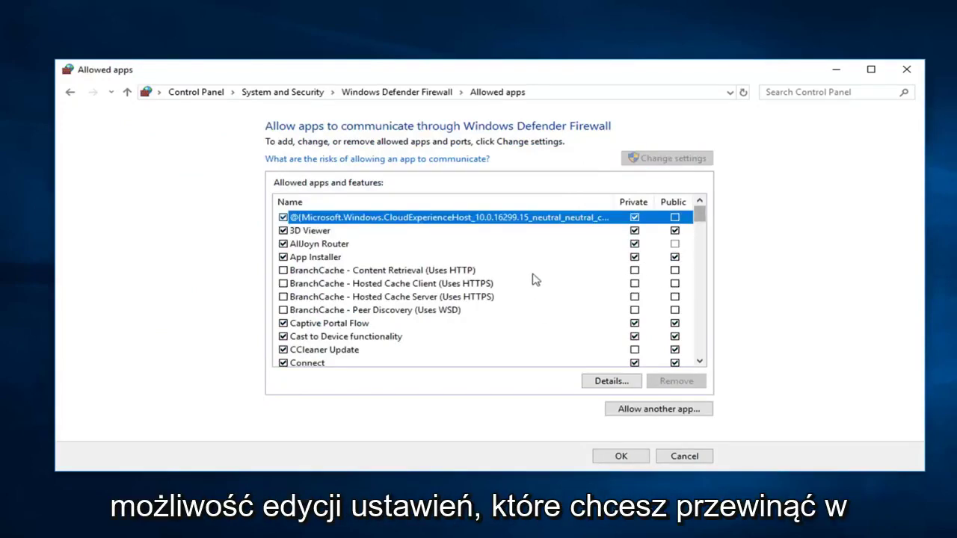
scroll(523, 284, down, 3)
scroll(512, 292, down, 15)
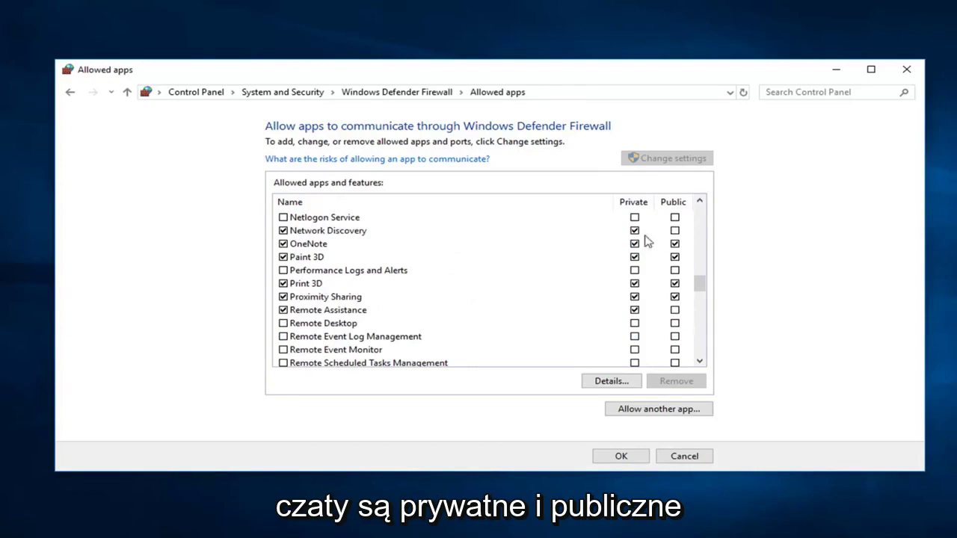
click(675, 311)
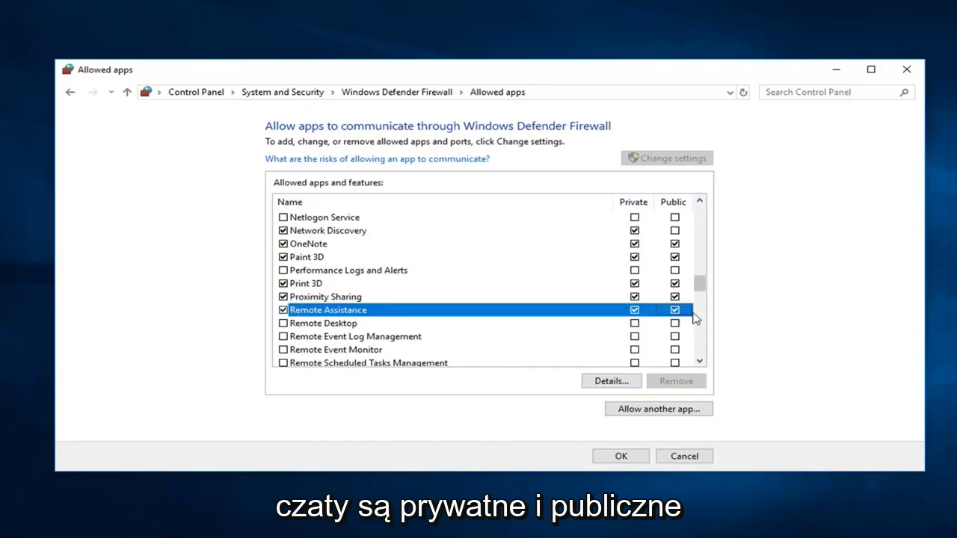
click(675, 311)
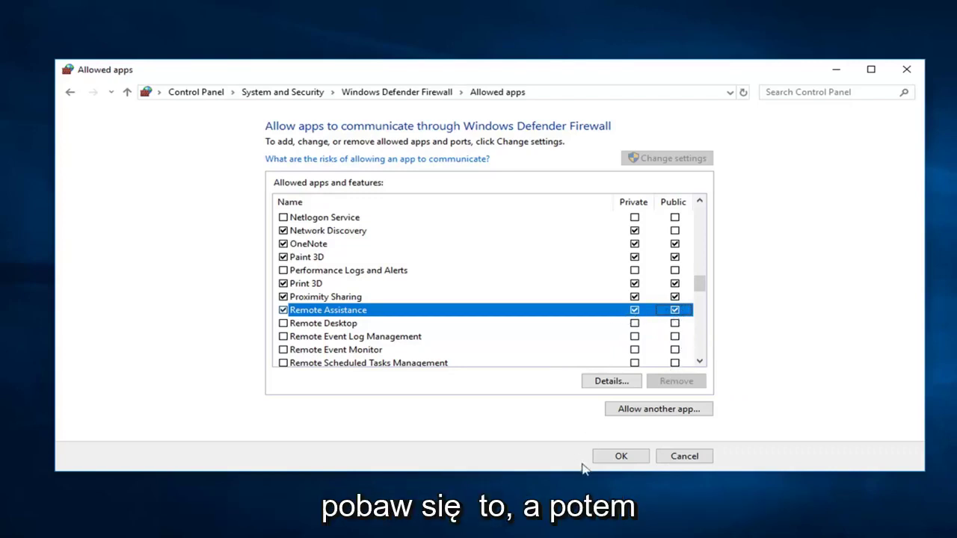
click(618, 458)
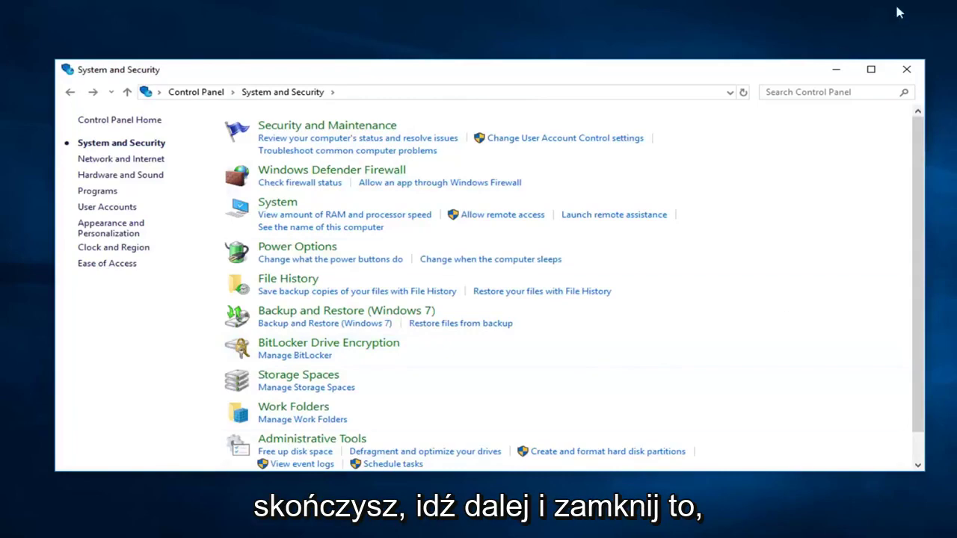
click(906, 69)
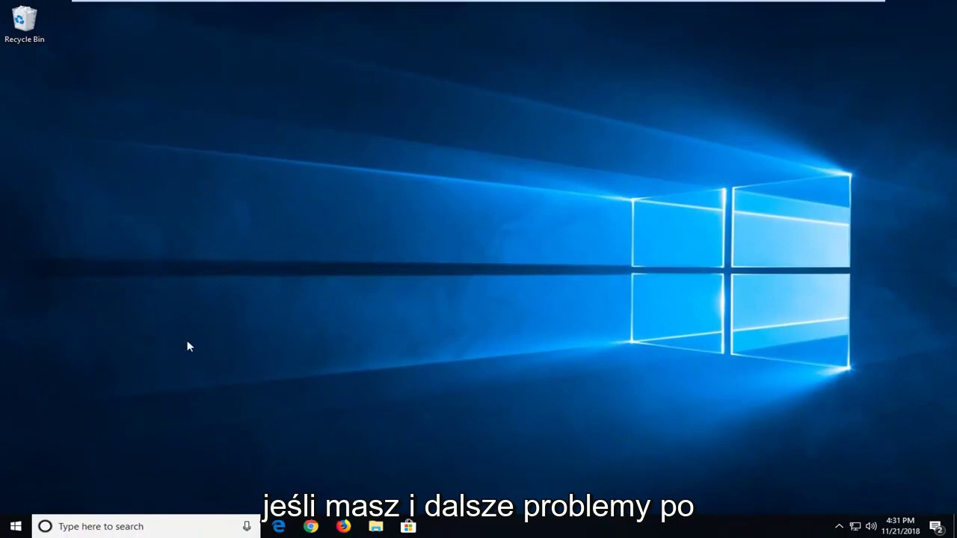
Search the Start menu for 'msconfig' and run the msconfig command
click(16, 528)
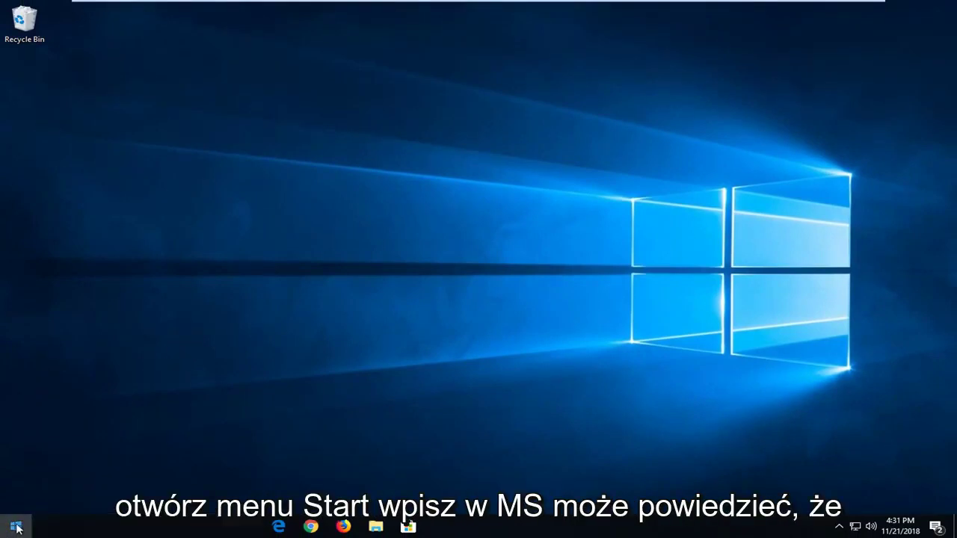
text(msconfig)
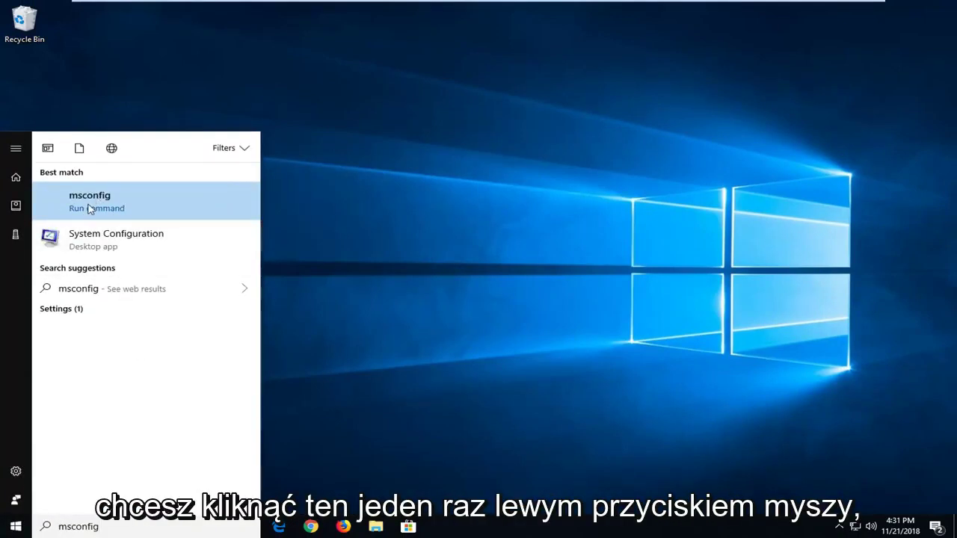
click(222, 216)
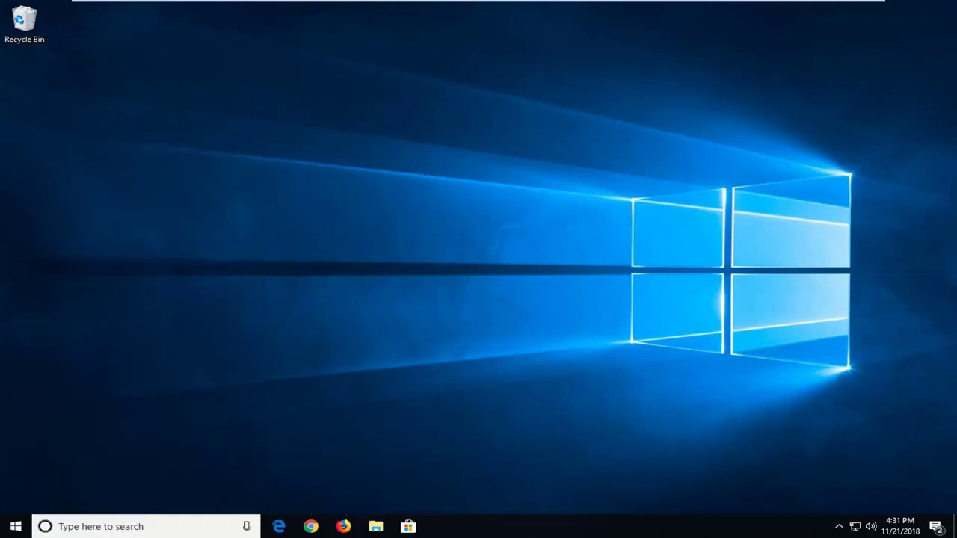